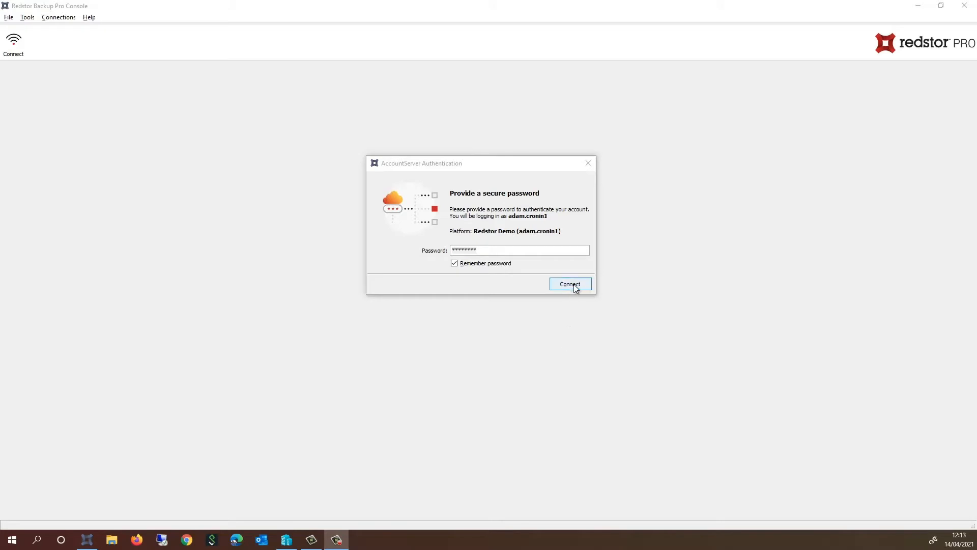
Connect to the Redstor Demo storage platform with the account password.
left_click(571, 285)
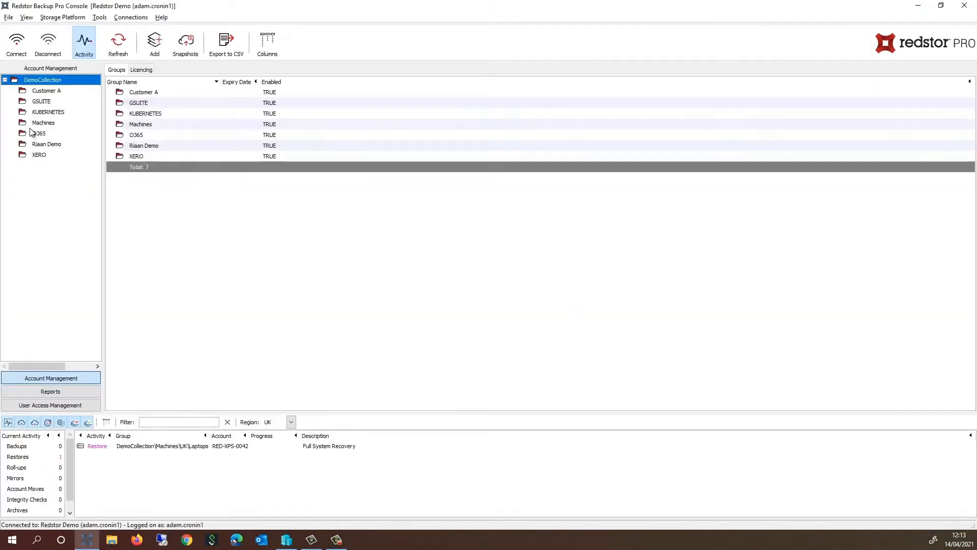
Show the accounts in the Machines › UK › Servers group.
left_click(34, 122)
left_click(14, 123)
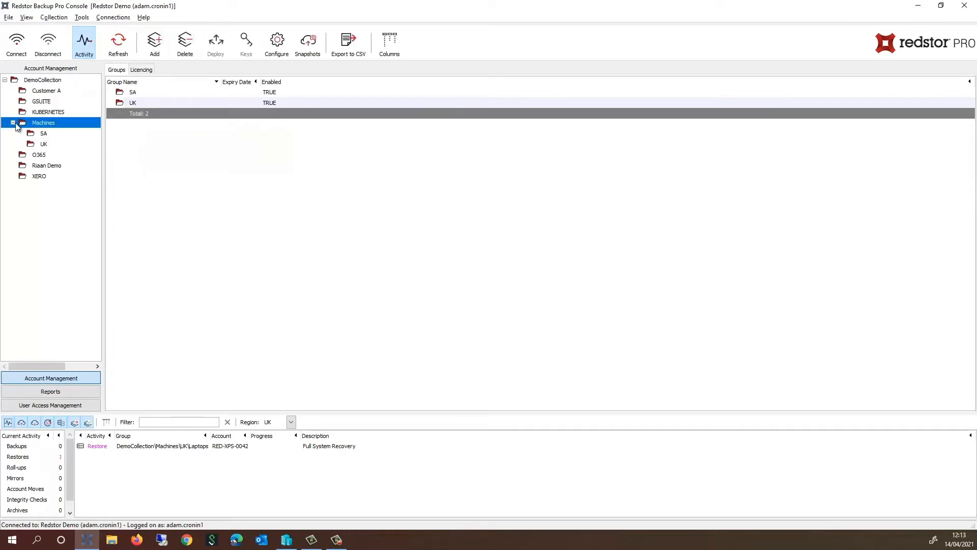
left_click(33, 143)
left_click(21, 144)
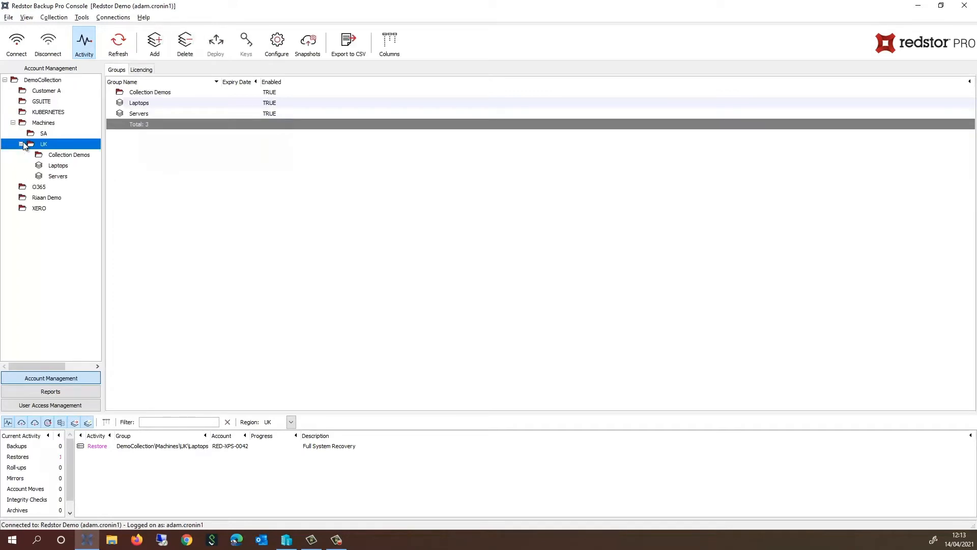
left_click(51, 176)
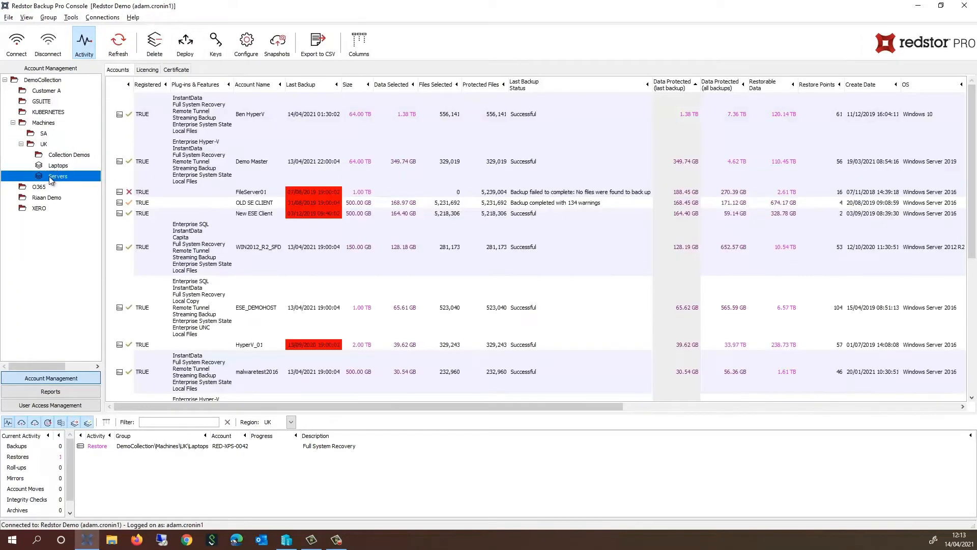
Sort by Last Backup, newest first, and select the Win2019_Gen2 account.
left_click(304, 85)
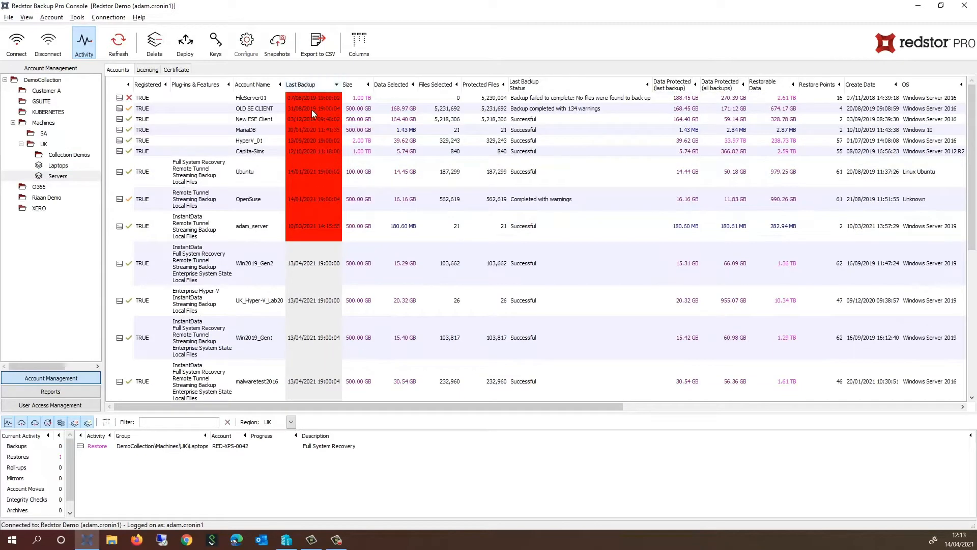
left_click(313, 90)
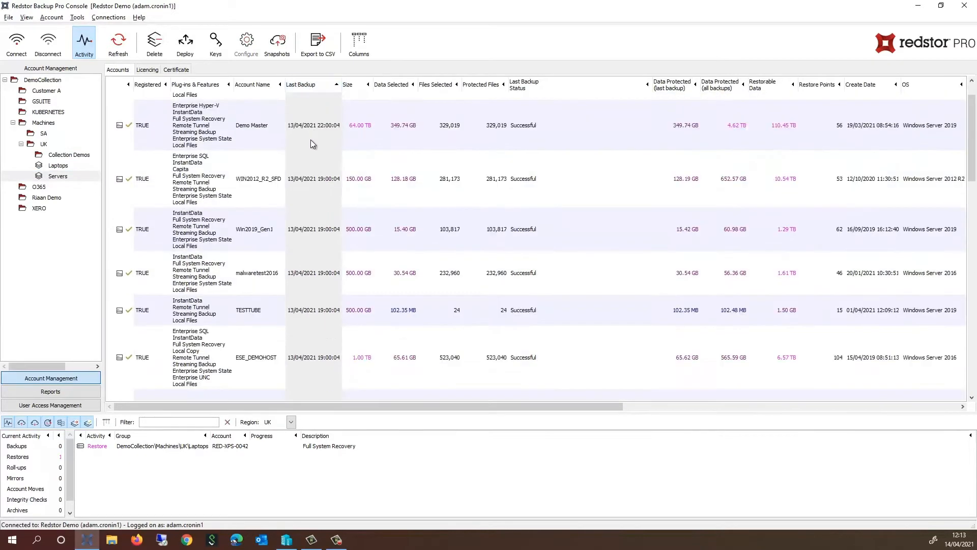
scroll(312, 143, "down", 5)
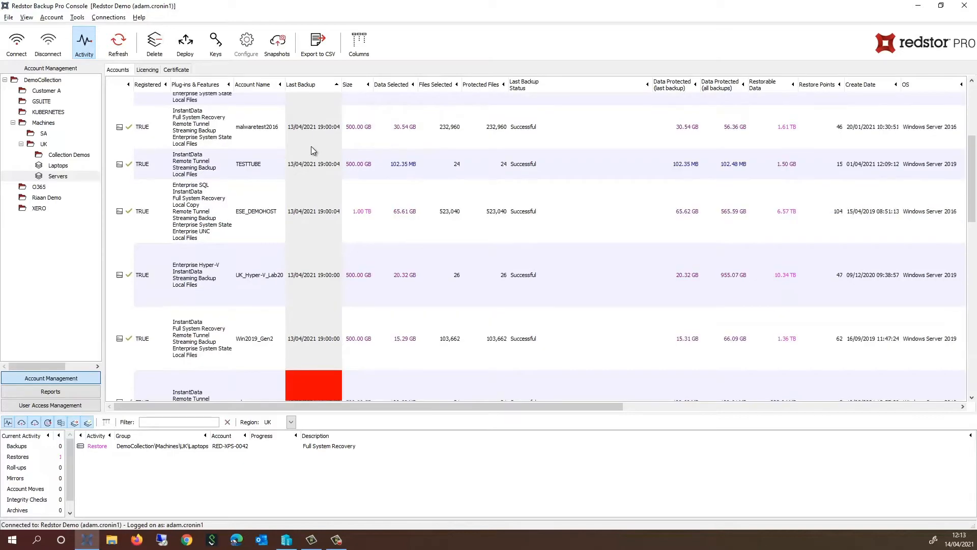
scroll(312, 153, "down", 1)
left_click(247, 310)
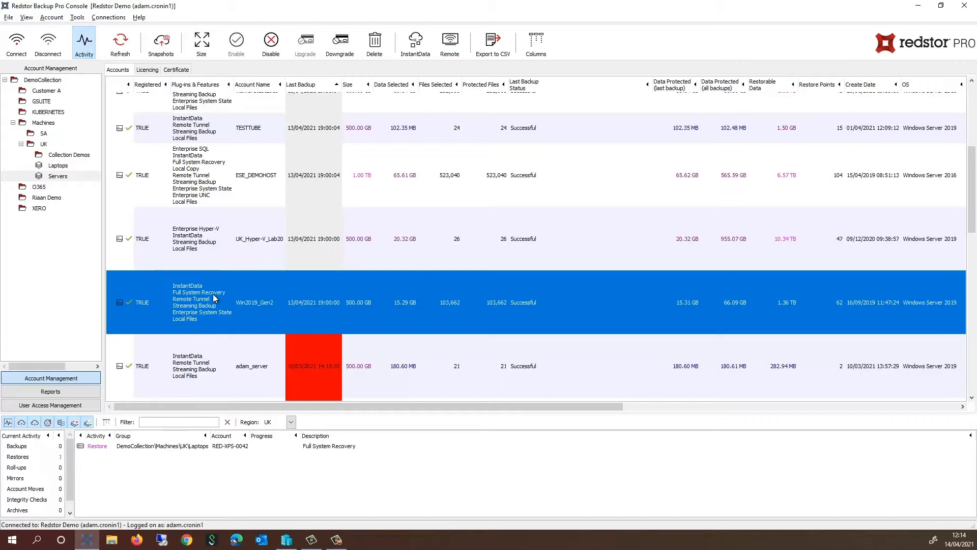
Open InstantData restore for Win2019_Gen2 and select Full System Recovery.
right_click(219, 297)
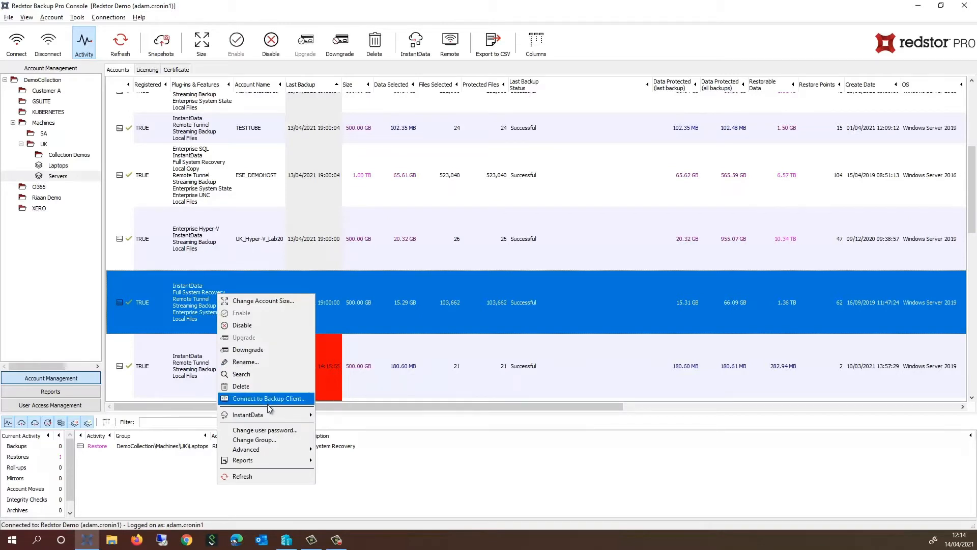
mouse_move(271, 416)
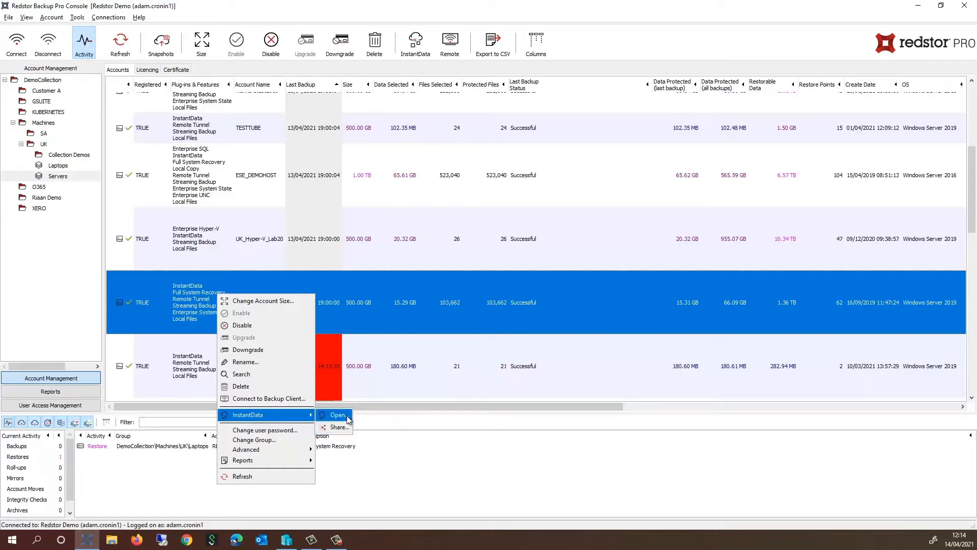
left_click(346, 414)
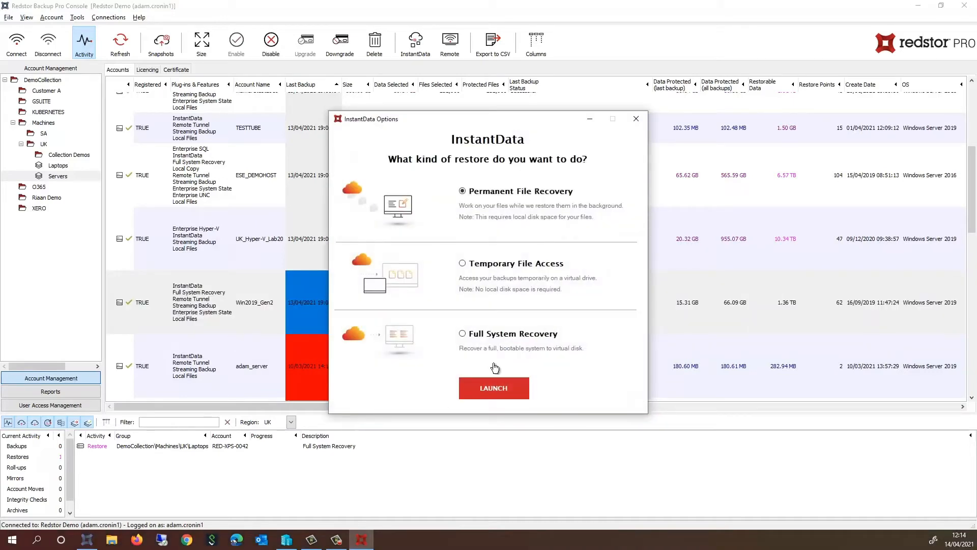
left_click(494, 335)
Launch the recovery wizard with Storage Platform as source and submit the encryption key.
left_click(499, 387)
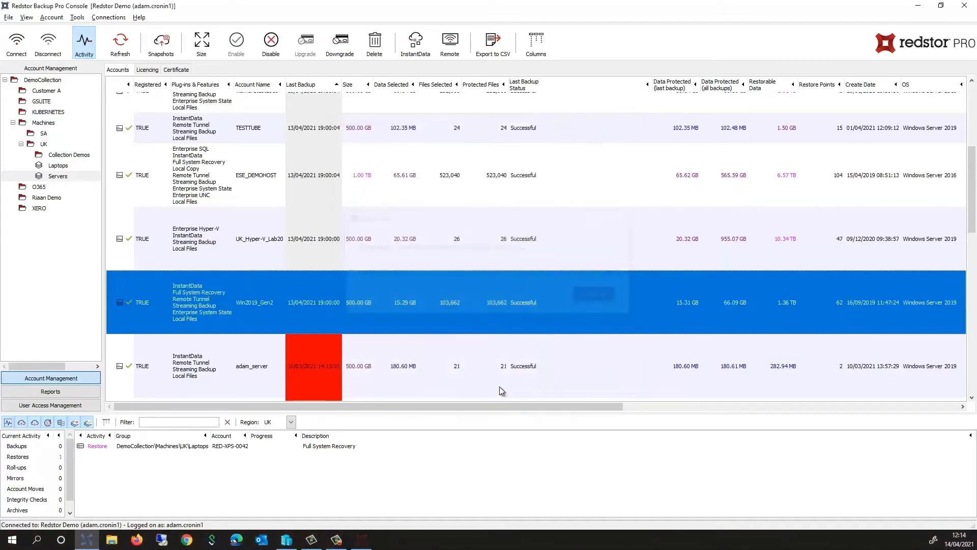
left_click_drag(382, 206, 287, 203)
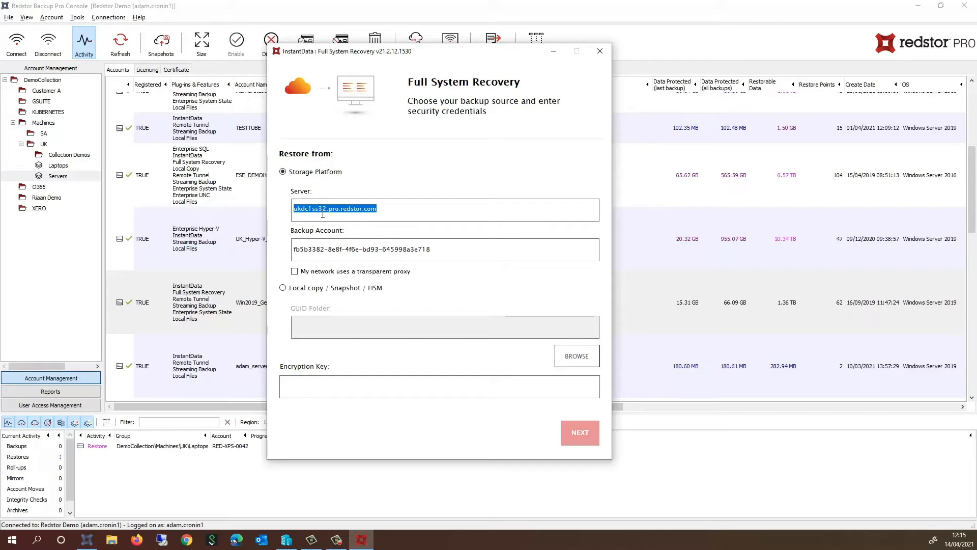
left_click(321, 289)
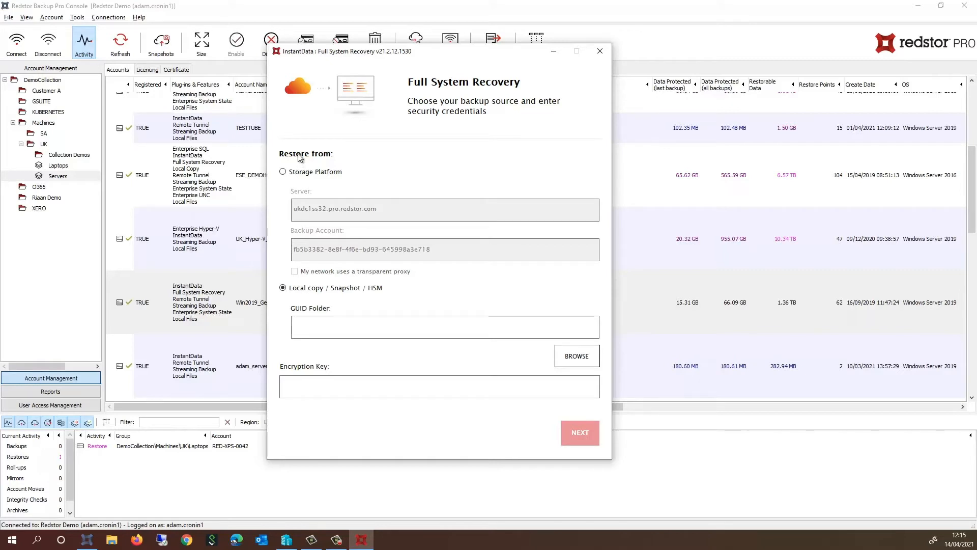
left_click(304, 173)
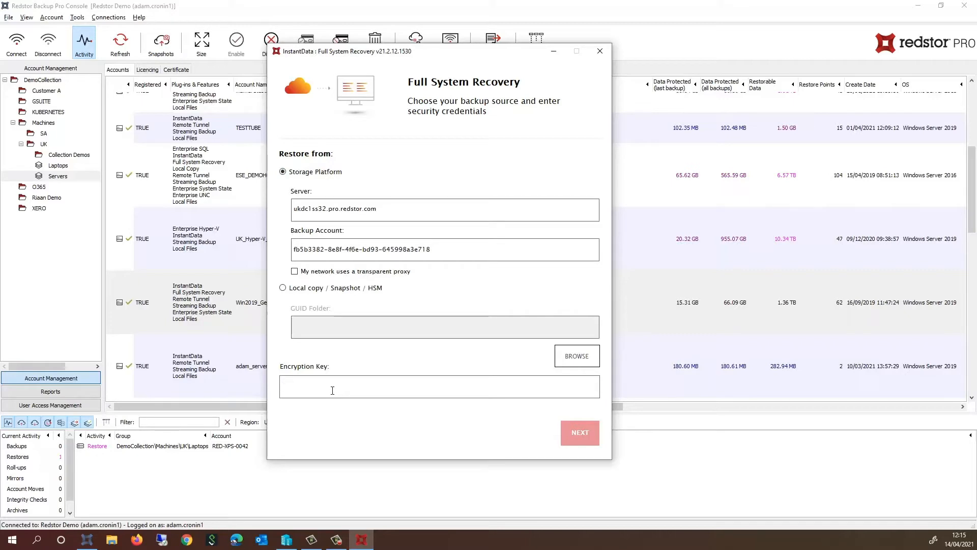
type("********")
key("Return")
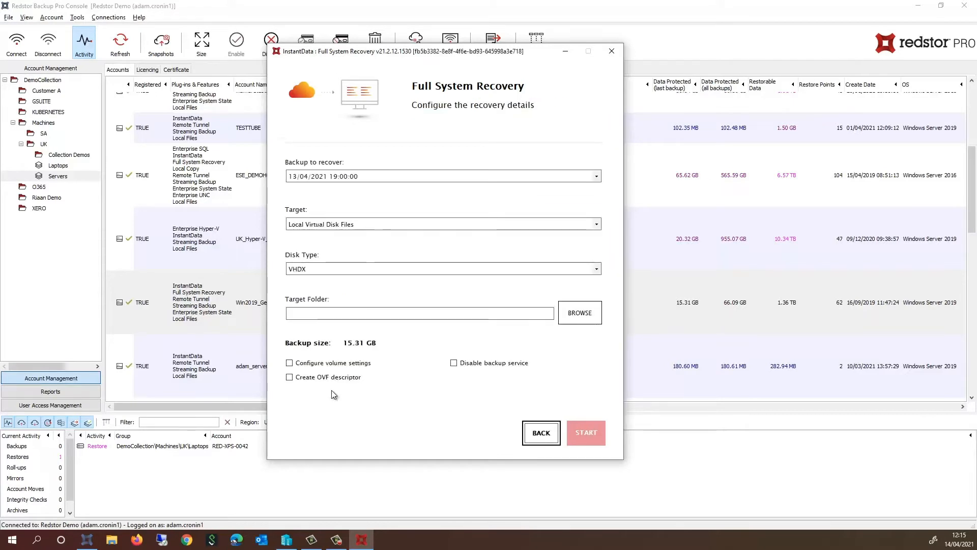
Choose the 01/04/2021 19:00:01 backup and keep Local Virtual Disk Files as target.
left_click(436, 176)
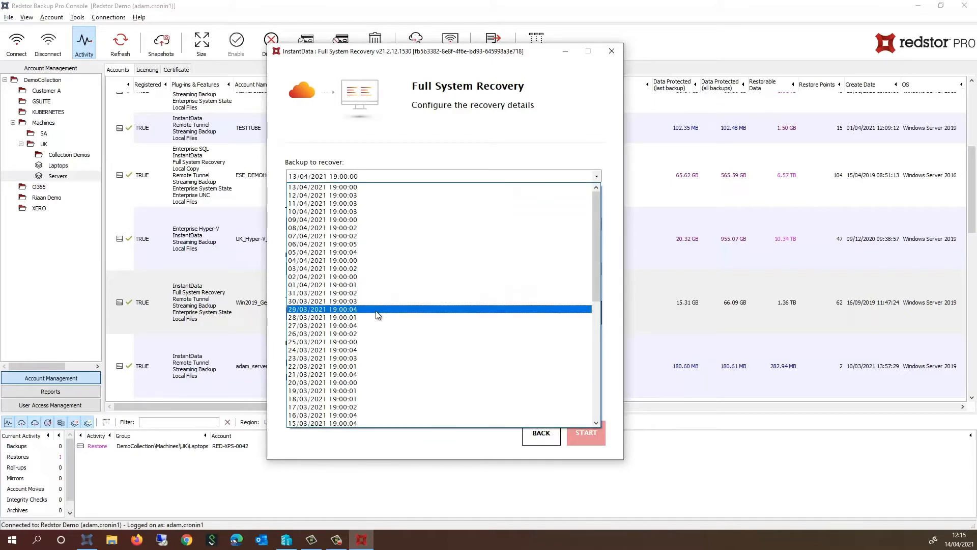
left_click(353, 285)
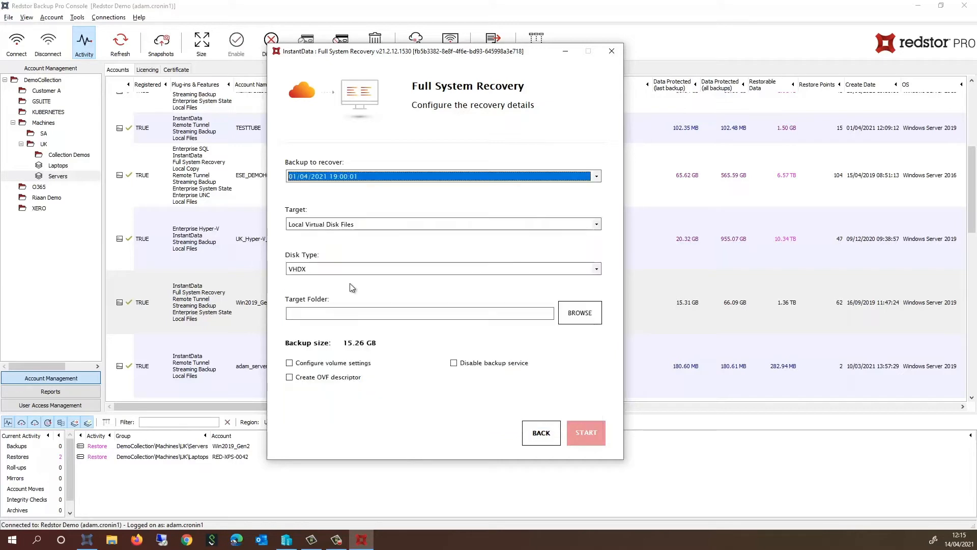
left_click(351, 225)
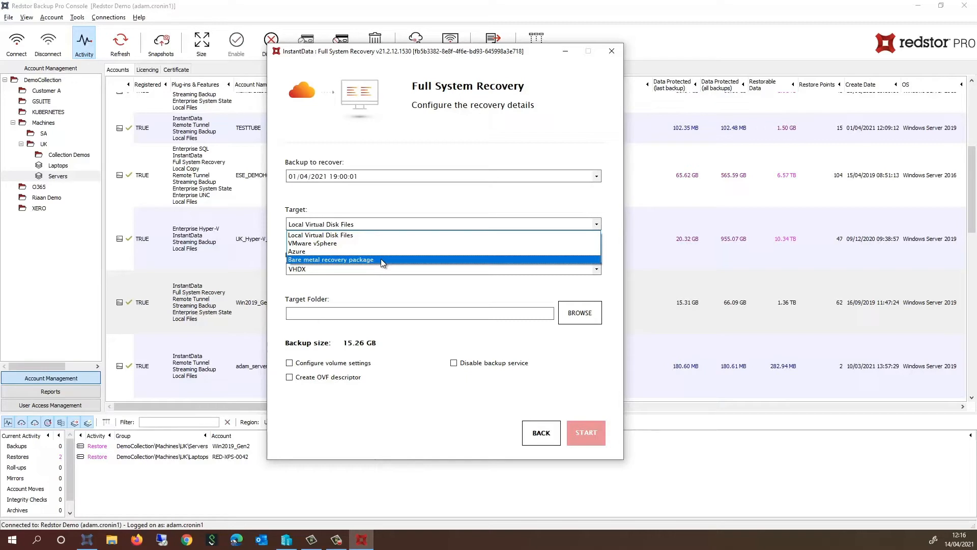
left_click(356, 235)
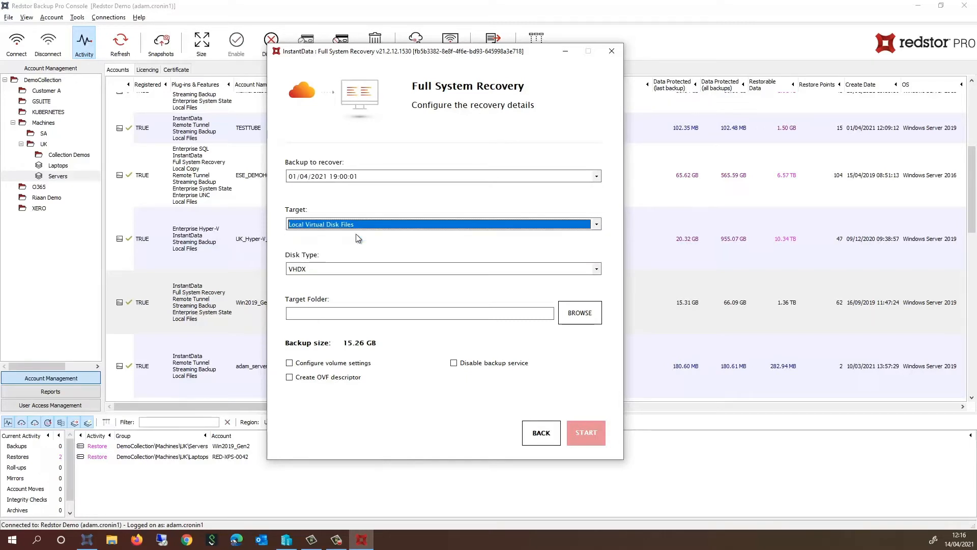
left_click(364, 269)
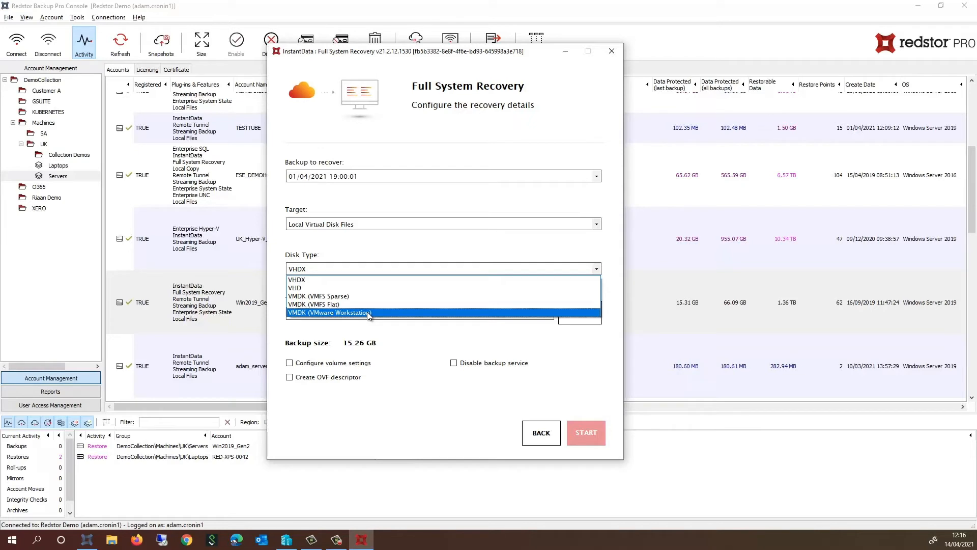
Restore as a VHDX disk into d:\HyperV_DC\ and start the recovery.
left_click(328, 280)
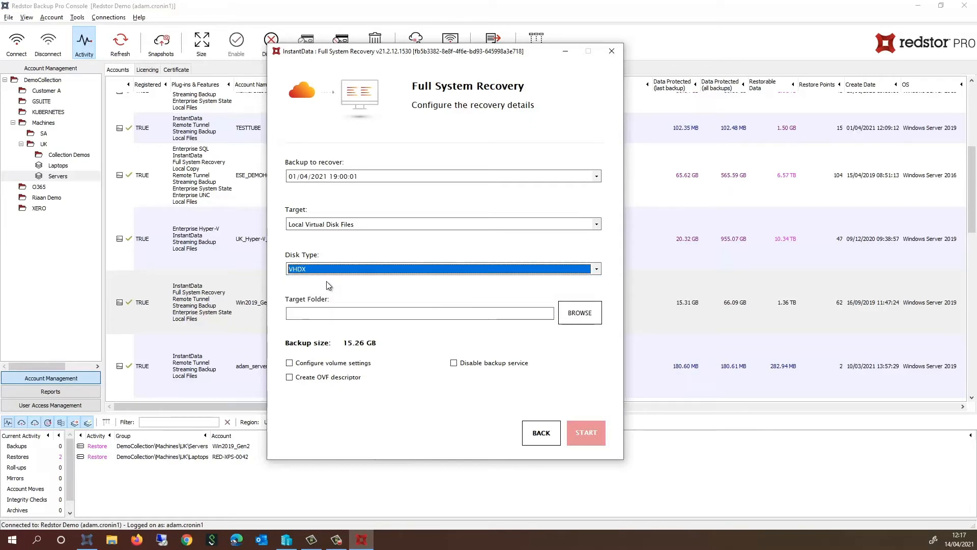
left_click(325, 315)
type("d:\\")
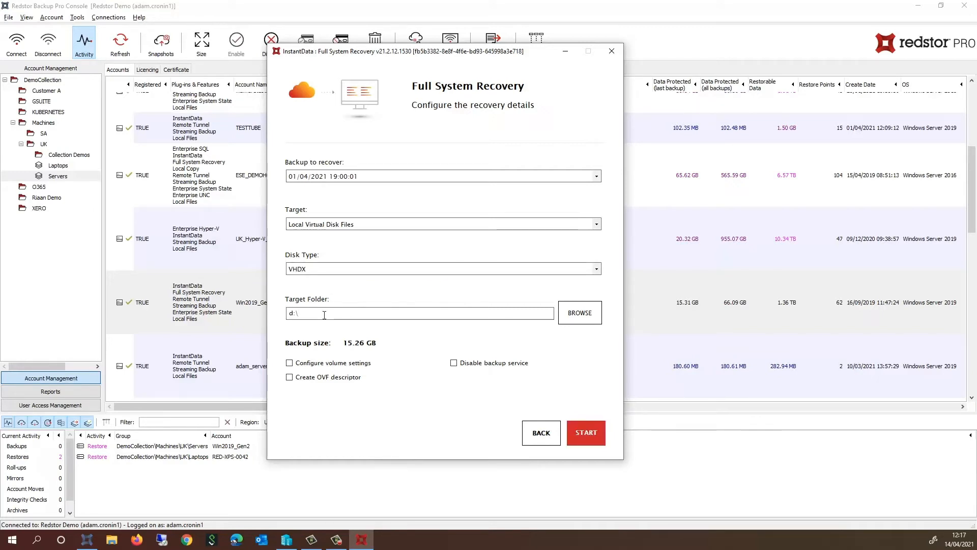
type("HyperV_DC\\")
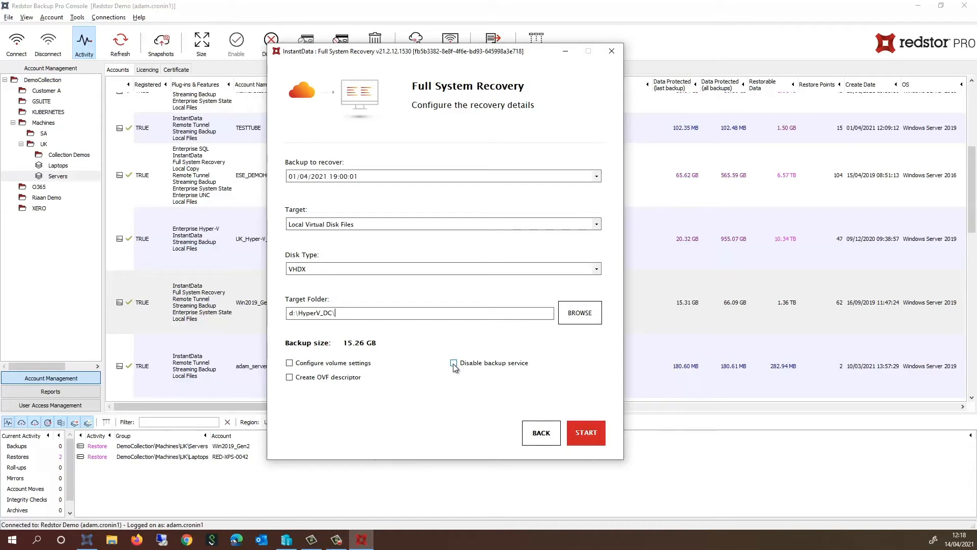
left_click(595, 433)
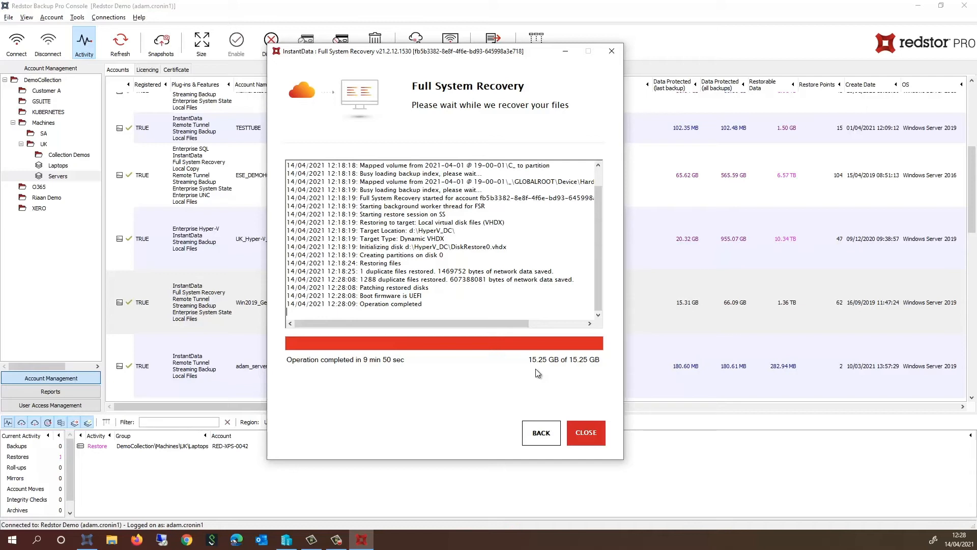
Confirm the log ends with Operation completed, close the window, and switch to Hyper-V Manager.
mouse_move(599, 235)
left_mouse_down()
mouse_move(595, 200)
mouse_move(597, 242)
left_mouse_up()
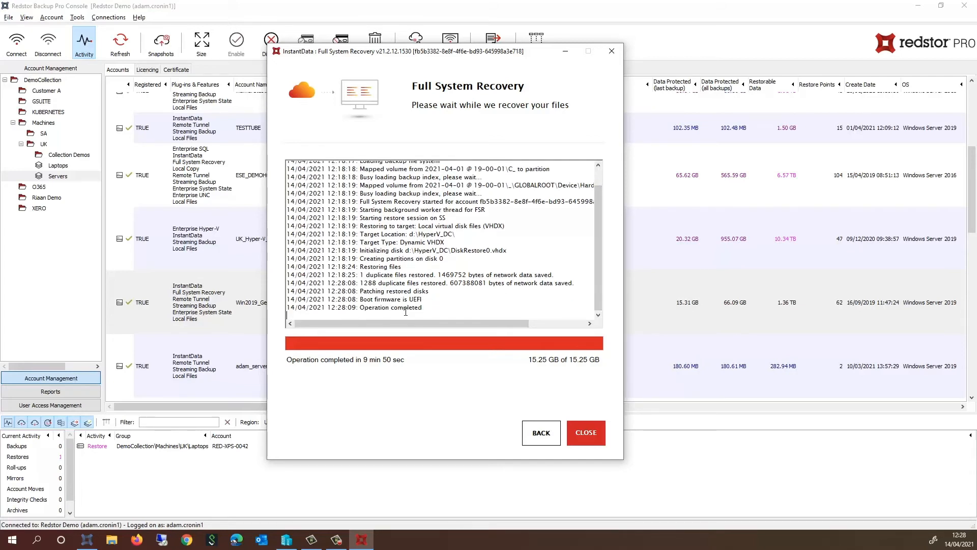
triple_click(425, 308)
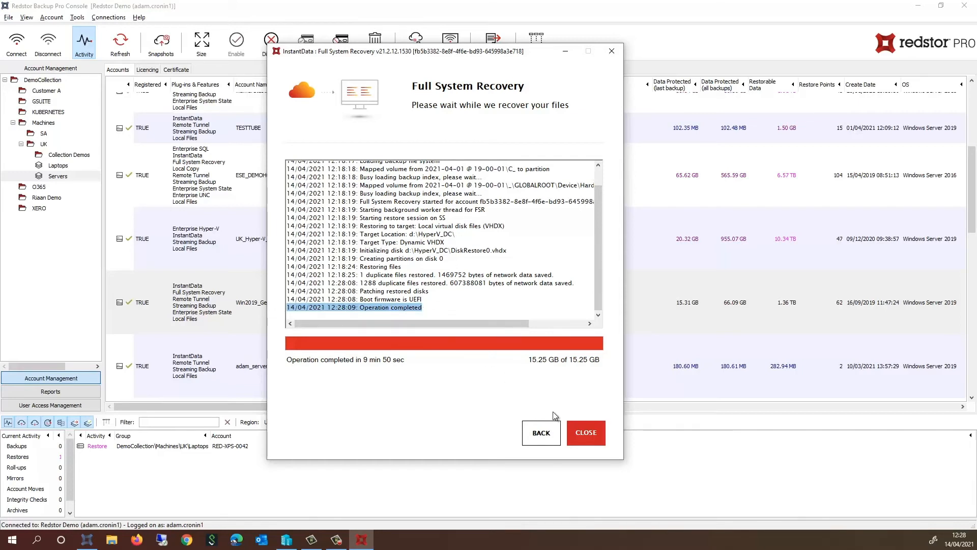
left_click(585, 433)
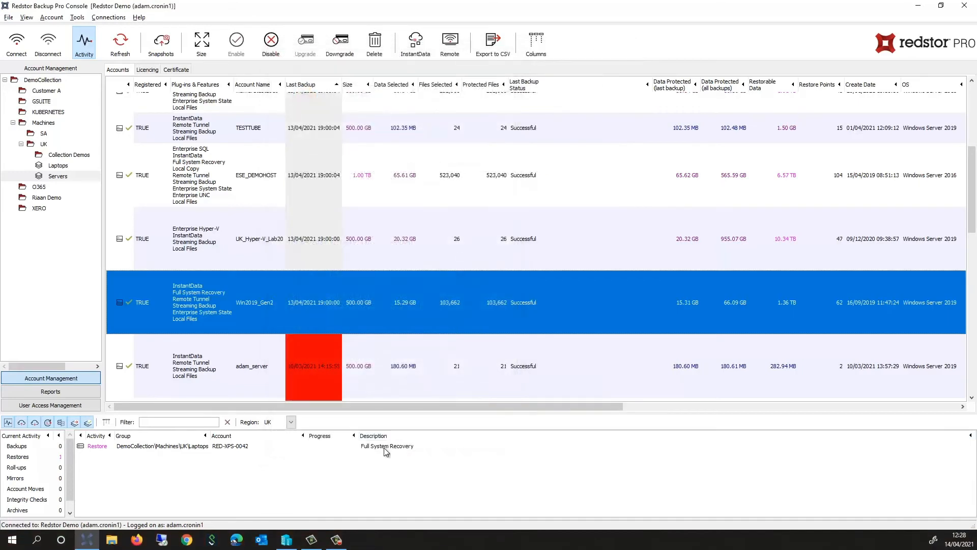
left_click(287, 540)
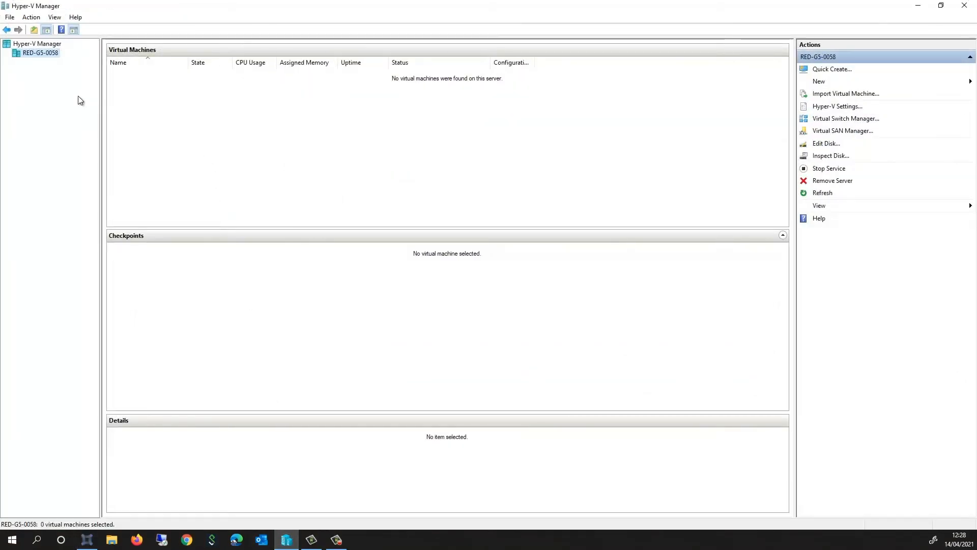
Start a new virtual machine on the host and name it Test Host.
right_click(43, 51)
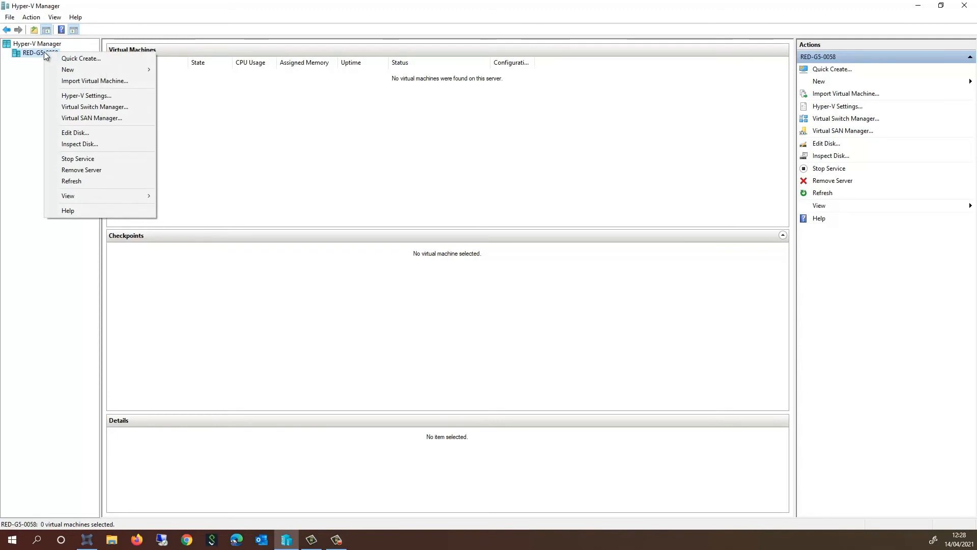
mouse_move(90, 69)
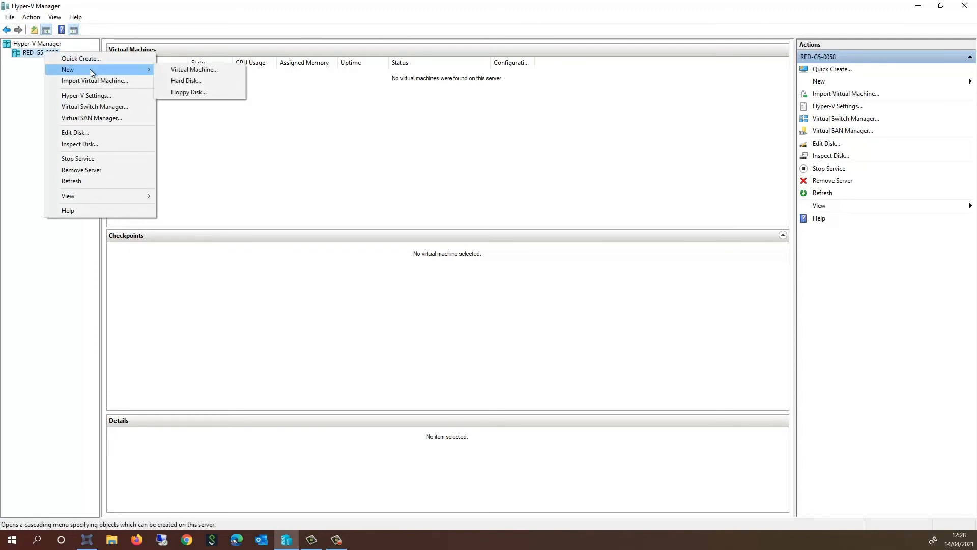
left_click(180, 70)
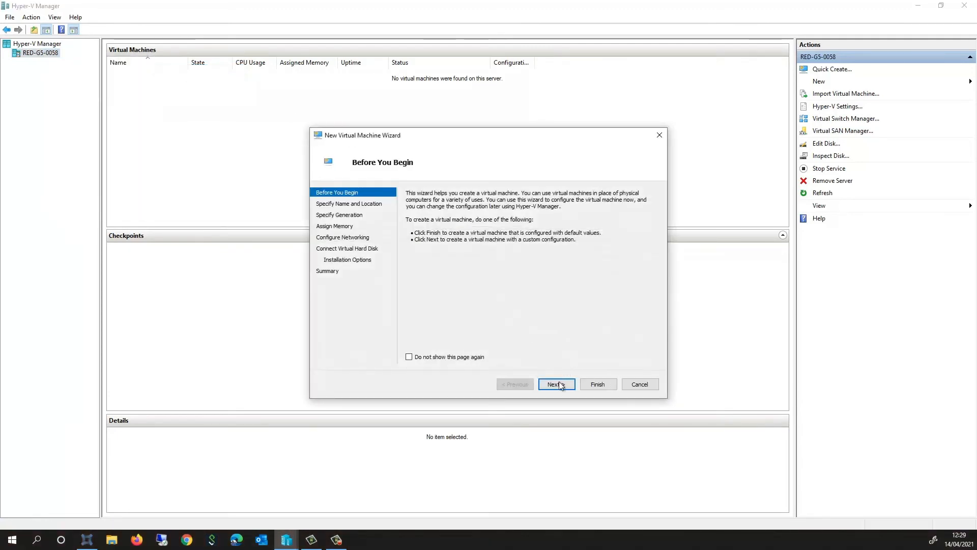
left_click(556, 385)
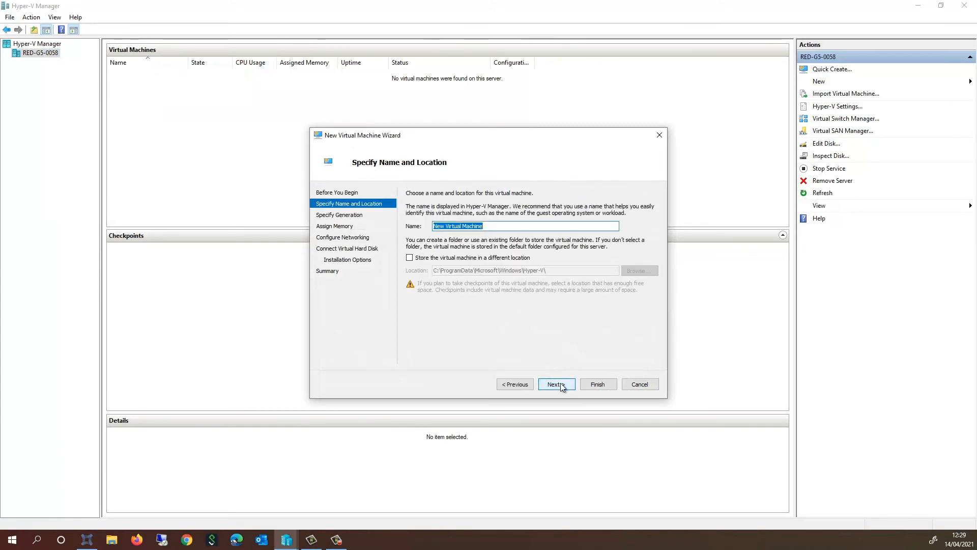
type("Test")
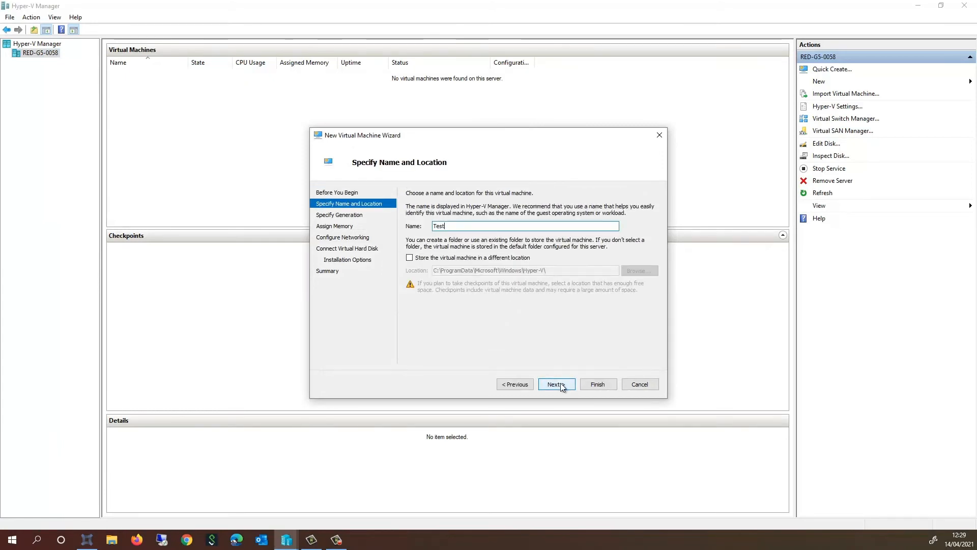
type(" Host")
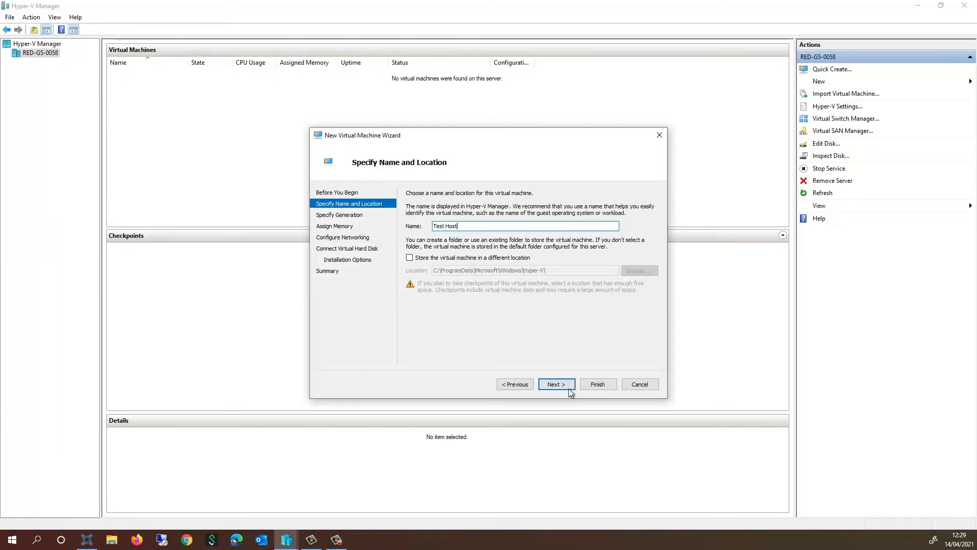
left_click(561, 385)
Make it Generation 2 with 4096 MB startup memory.
left_click(431, 235)
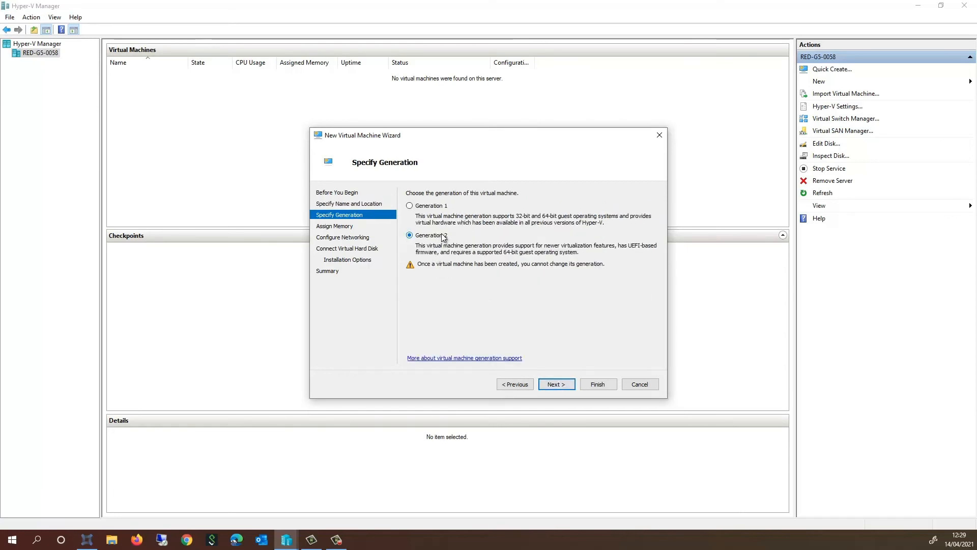
left_click(560, 384)
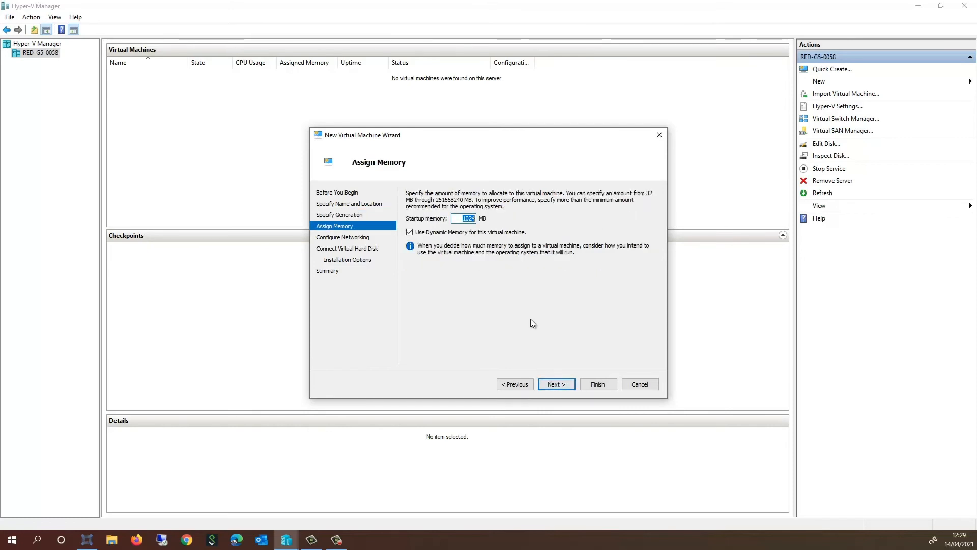
type("409")
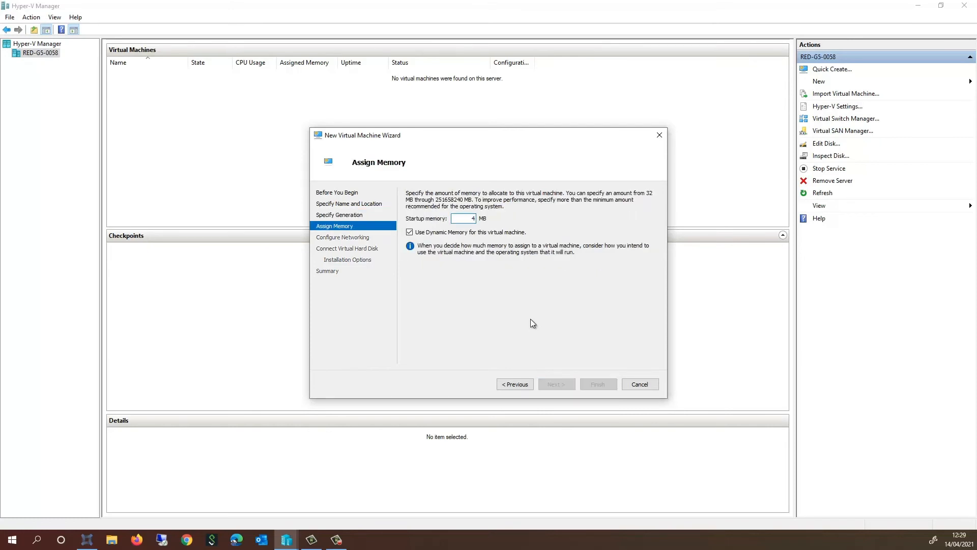
type("6")
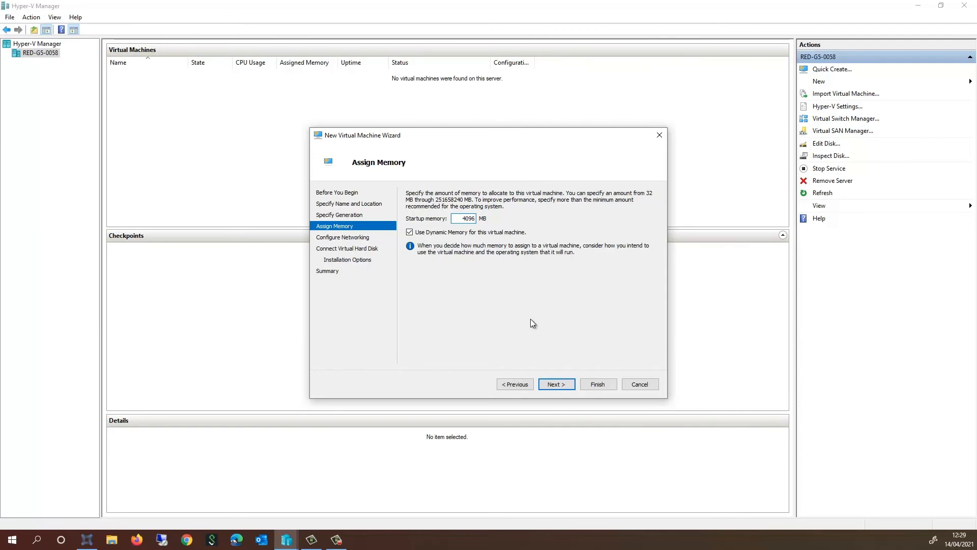
left_click(556, 385)
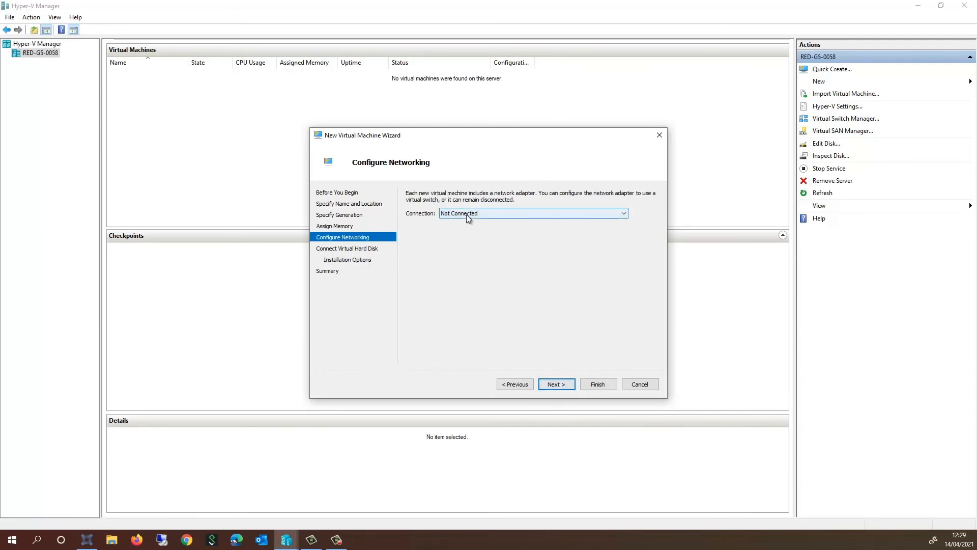
Leave networking unconnected and attach the existing disk D:\HyperV_DC\DiskRestore0.vhdx.
left_click(555, 384)
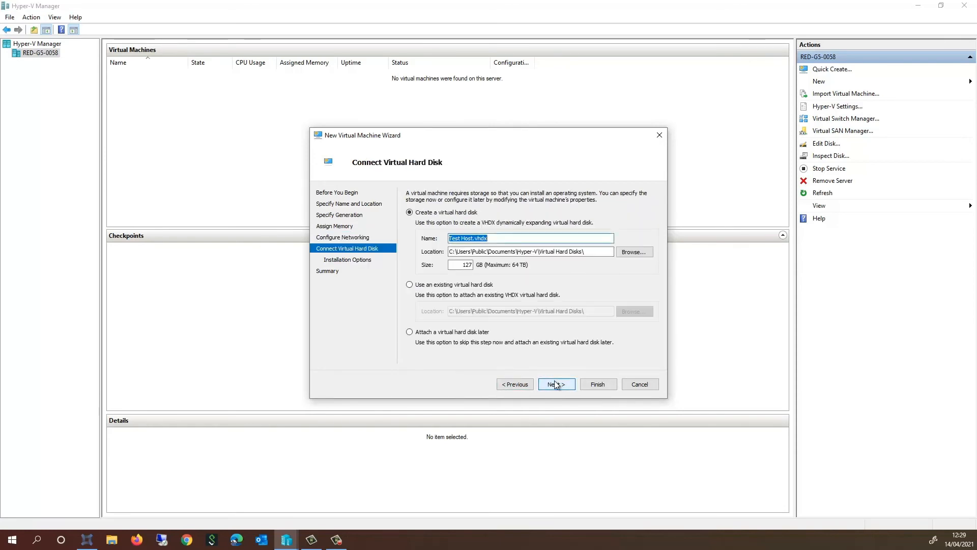
left_click(410, 286)
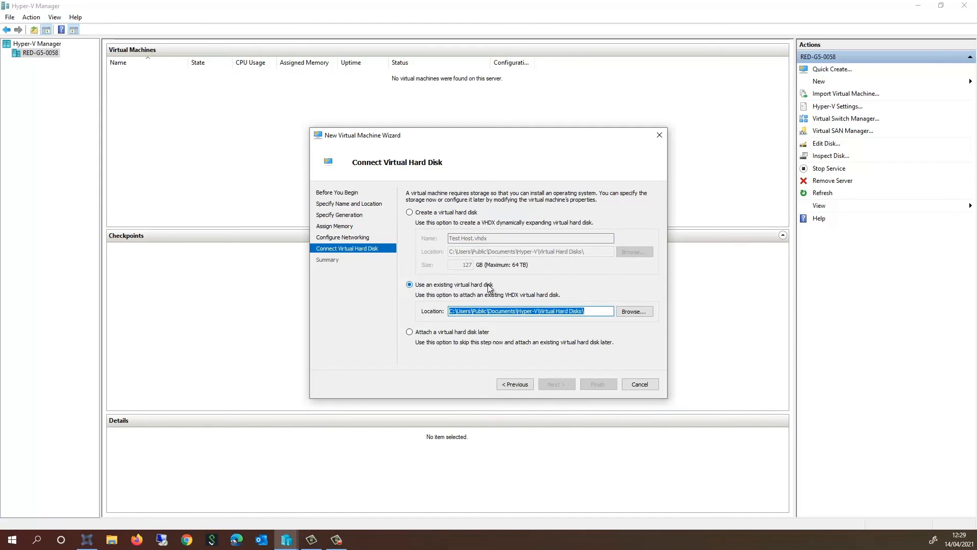
left_click(636, 313)
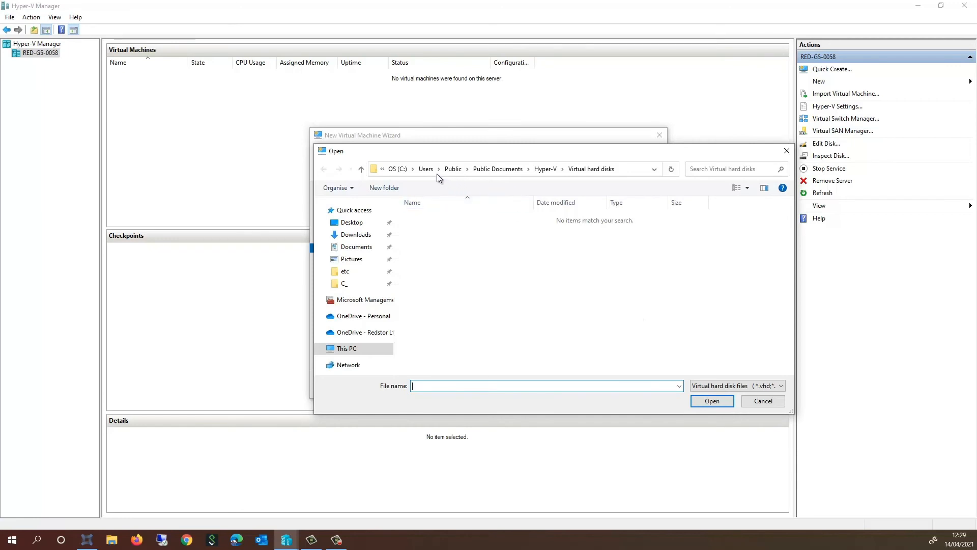
left_click(347, 348)
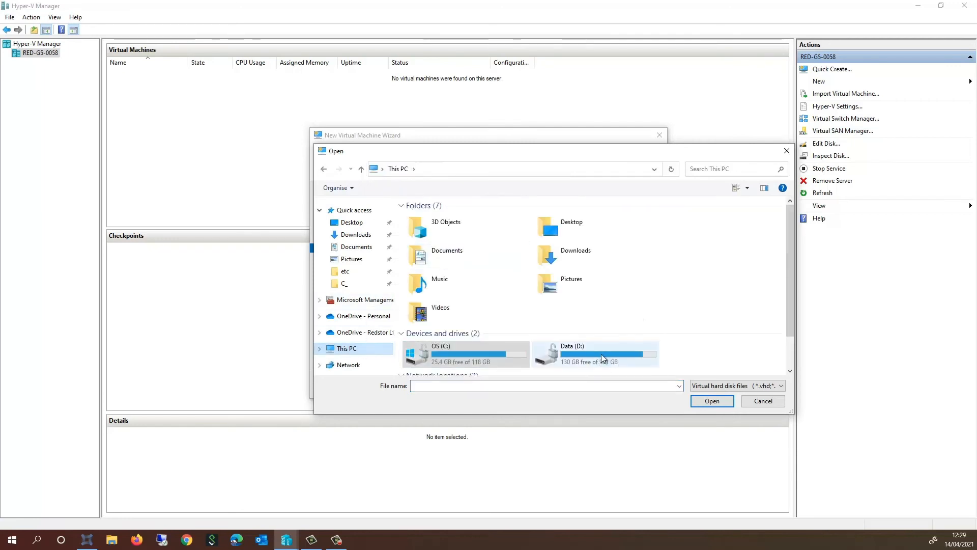
double_click(565, 351)
scroll(455, 233, "down", 10)
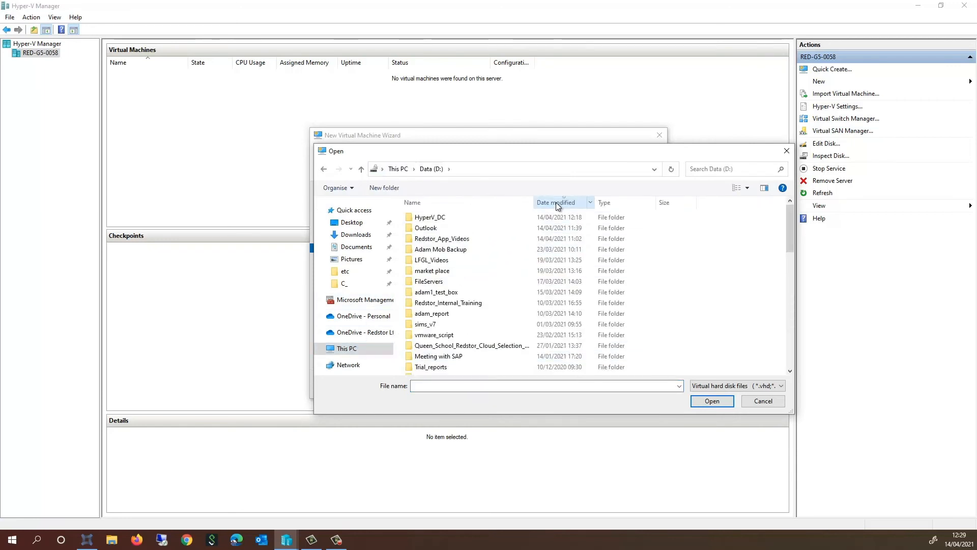
double_click(436, 218)
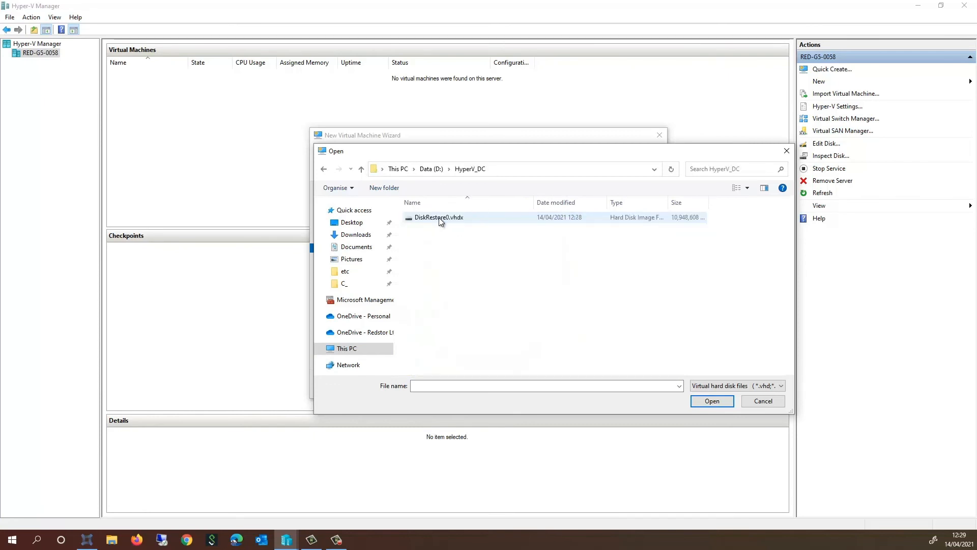
left_click(439, 218)
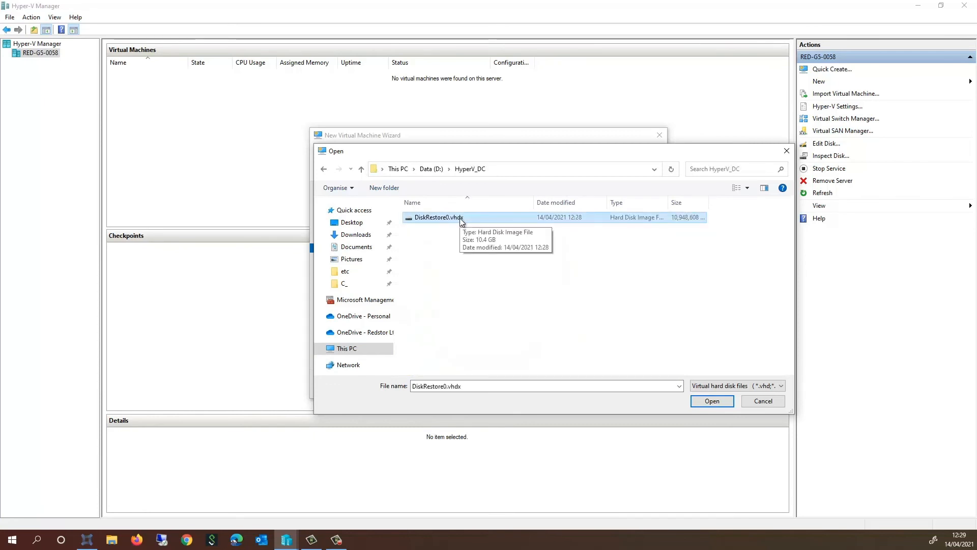
left_click(719, 401)
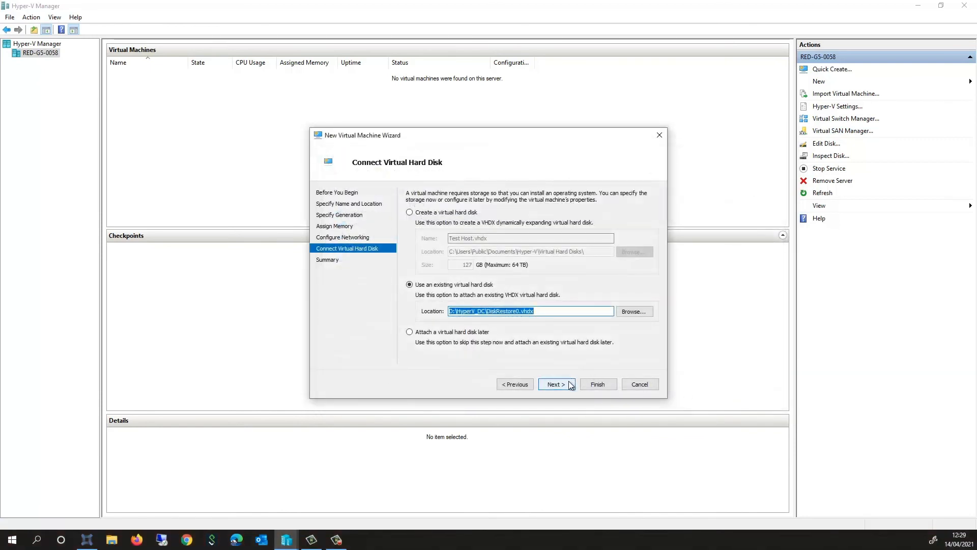
left_click(568, 383)
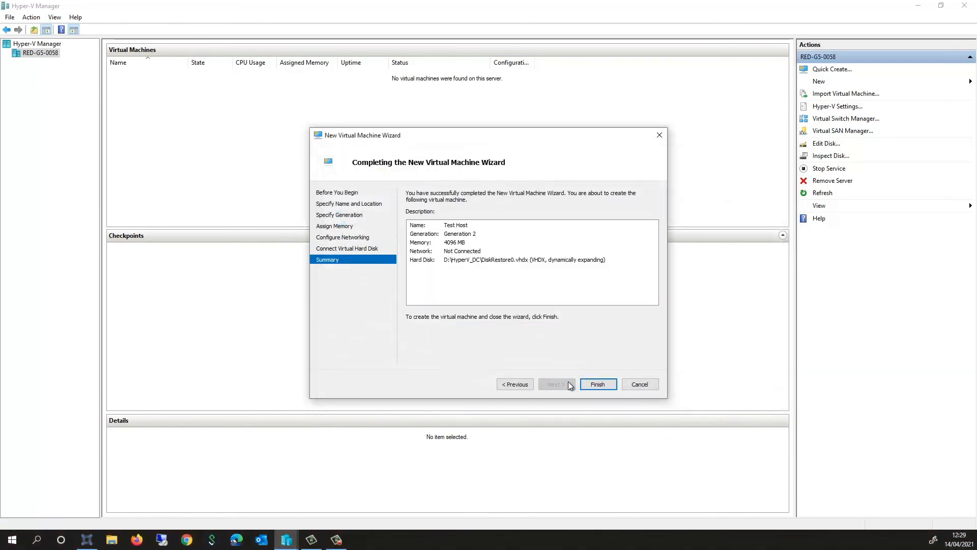
Finish creating Test Host, start it, and connect to its console.
left_click(599, 385)
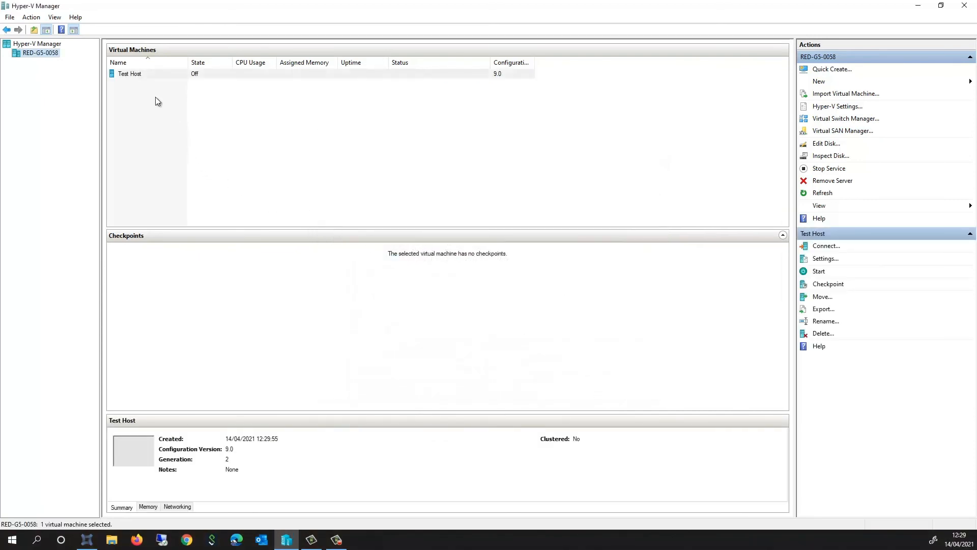
right_click(134, 76)
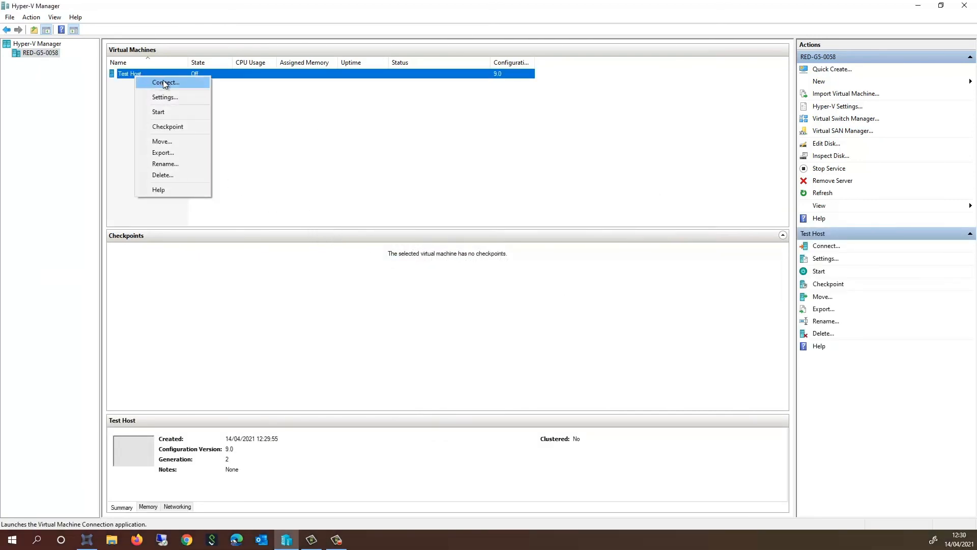
left_click(170, 109)
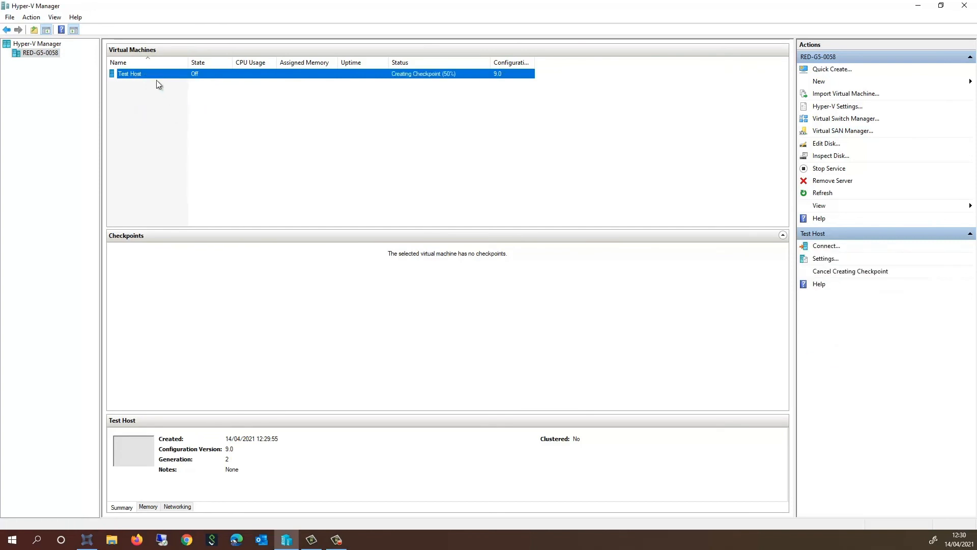
right_click(155, 75)
left_click(184, 79)
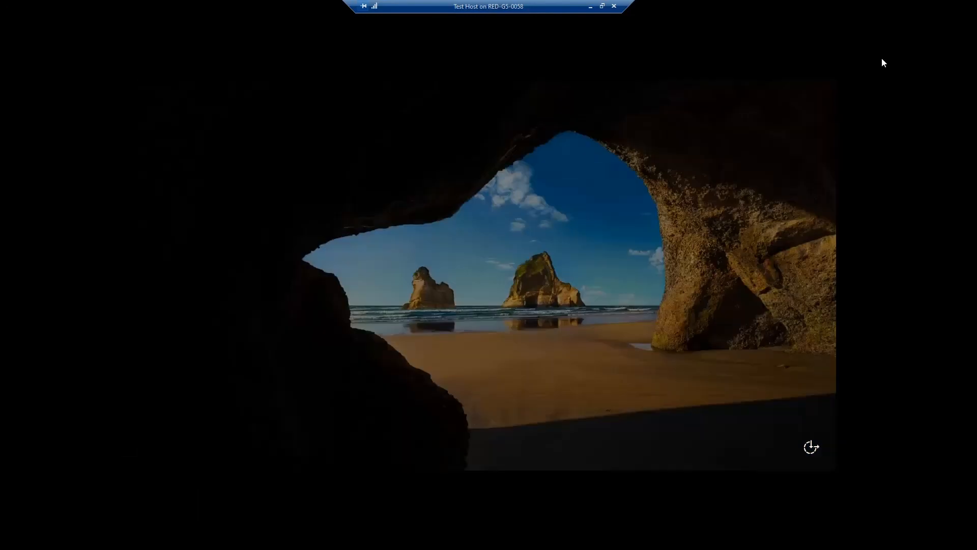
Sign in to the restored server as Administrator with the account password, then open the Start menu.
type("••••••••••••")
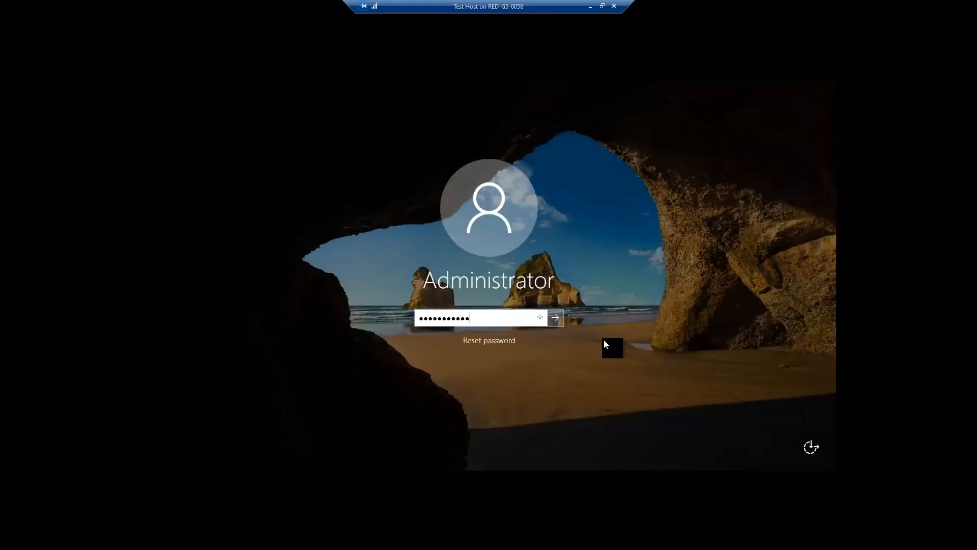
key("Return")
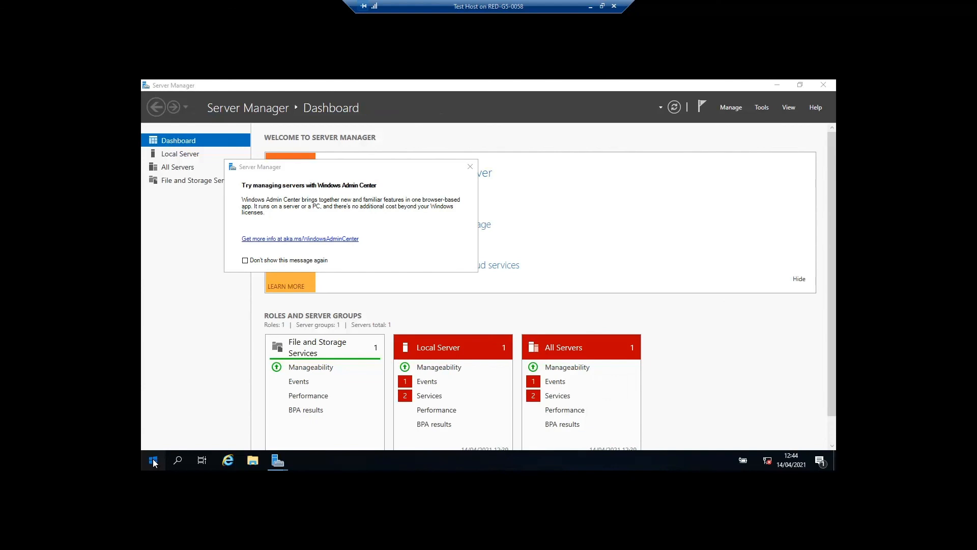
left_click(153, 460)
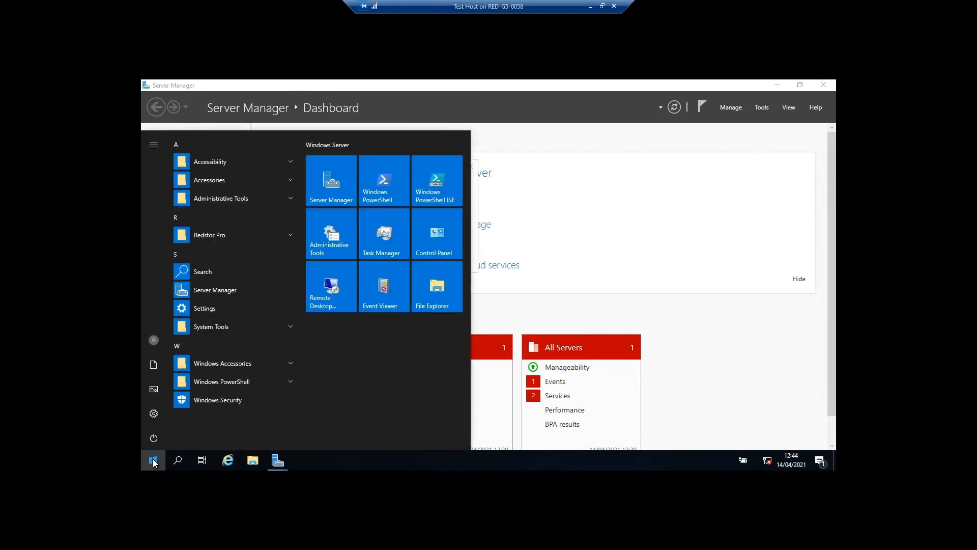